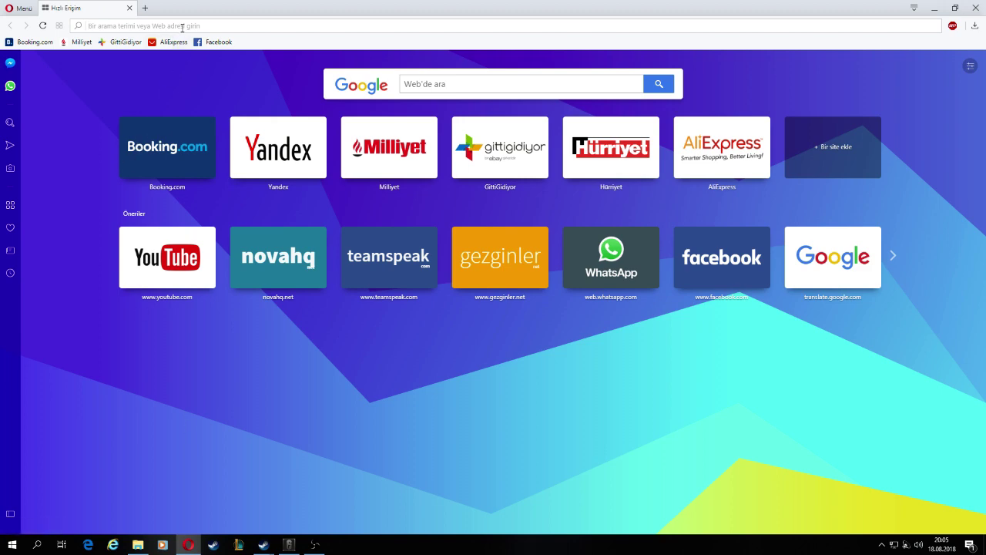
Step: Open novahq.net and go to its map list for Black Hawk Down Team Sabre
type("nova")
key("Return")
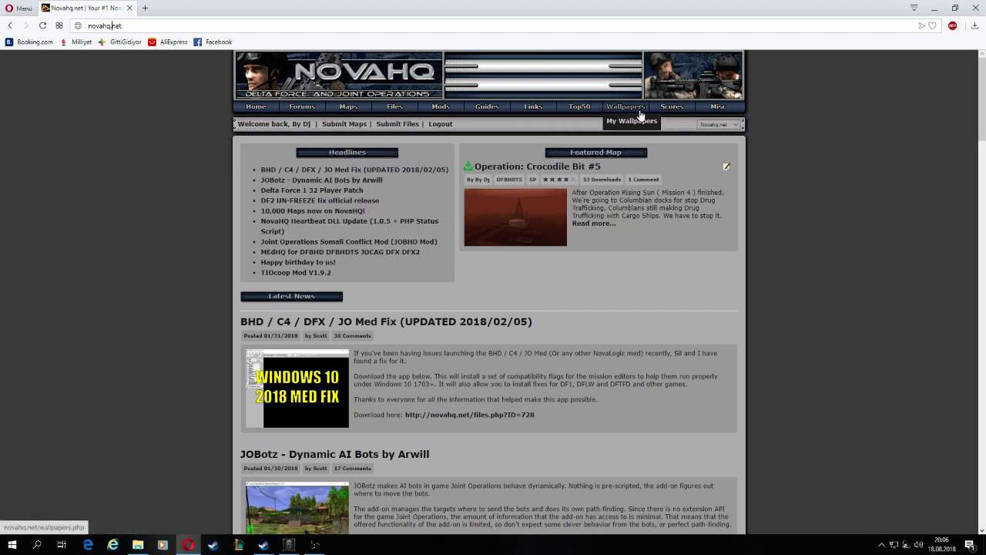
mouse_move(352, 112)
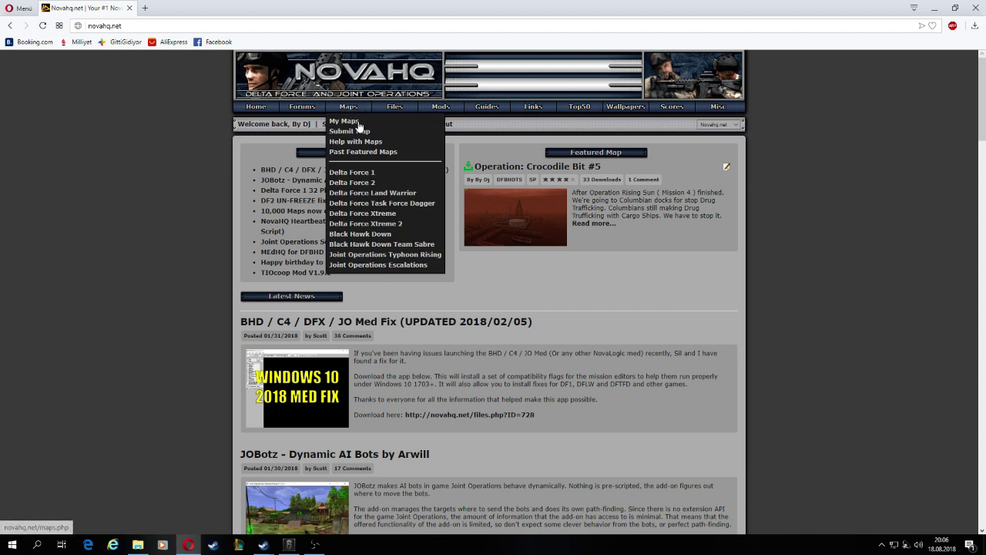
left_click(380, 244)
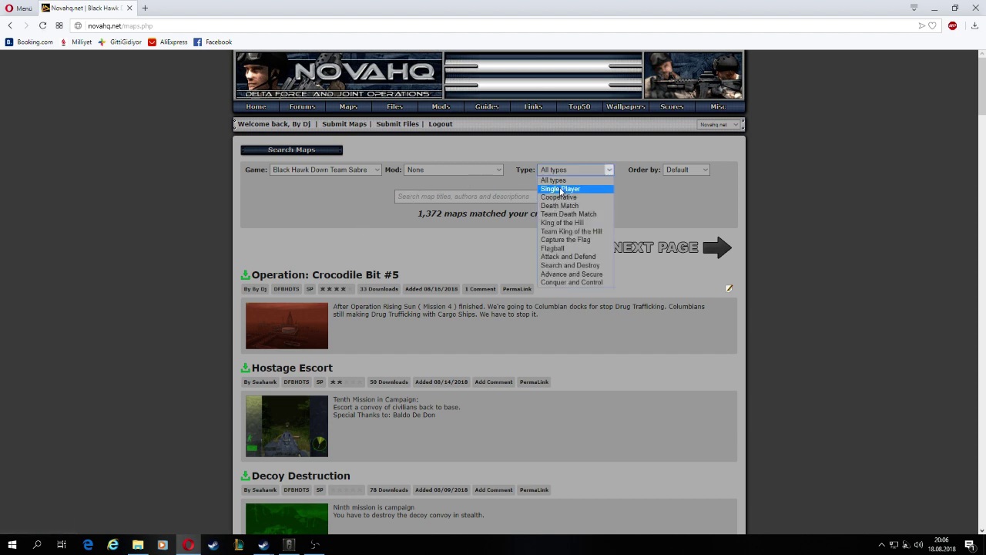
Step: Filter the map list to Single Player and order it by Newest
left_click(562, 189)
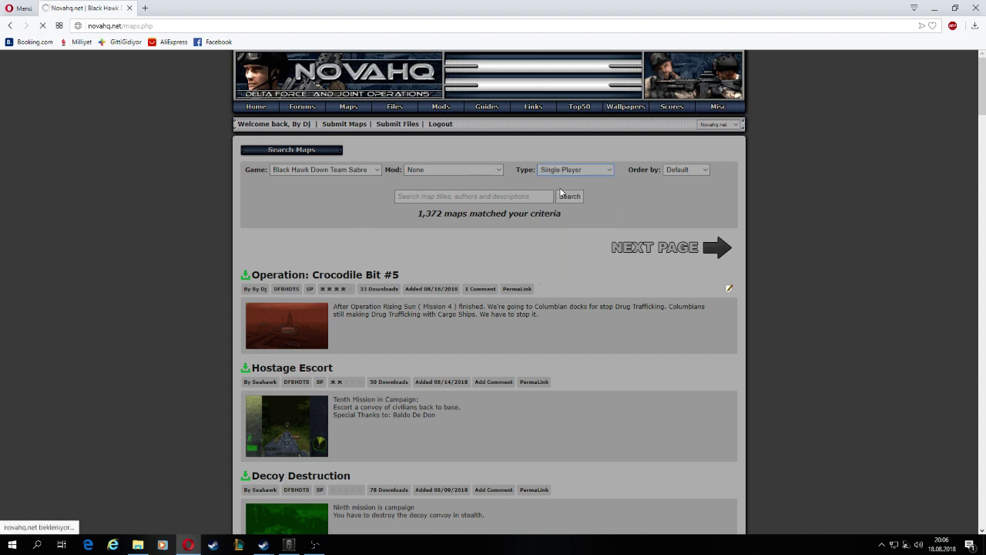
left_click(671, 172)
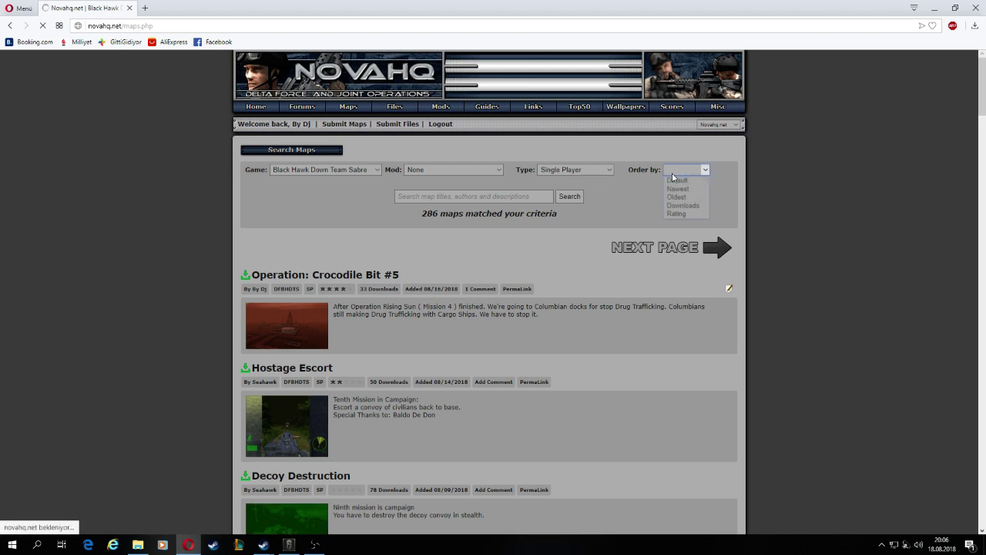
left_click(676, 189)
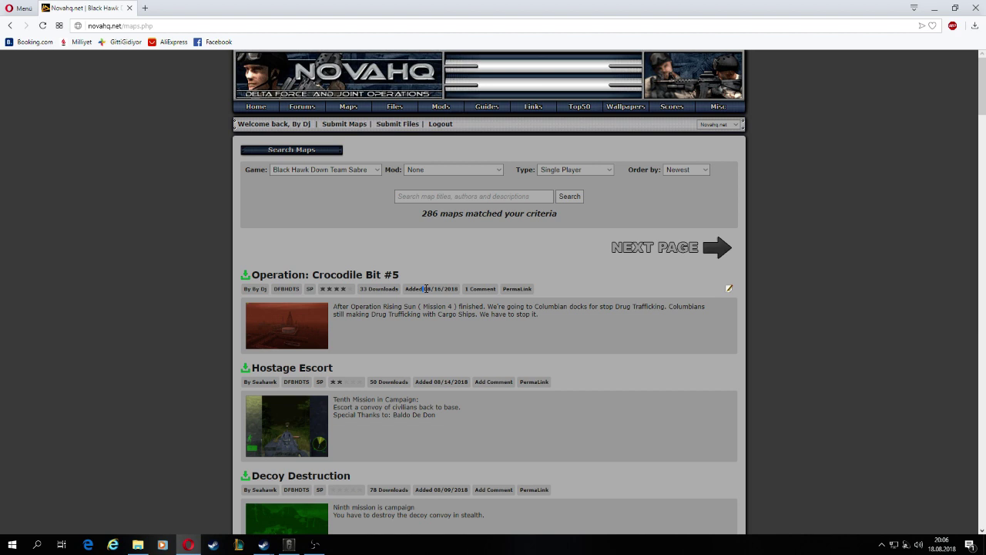
Step: Switch the map list order to Oldest and back to Newest
mouse_move(453, 289)
left_mouse_down()
mouse_move(531, 290)
mouse_move(456, 290)
left_mouse_up()
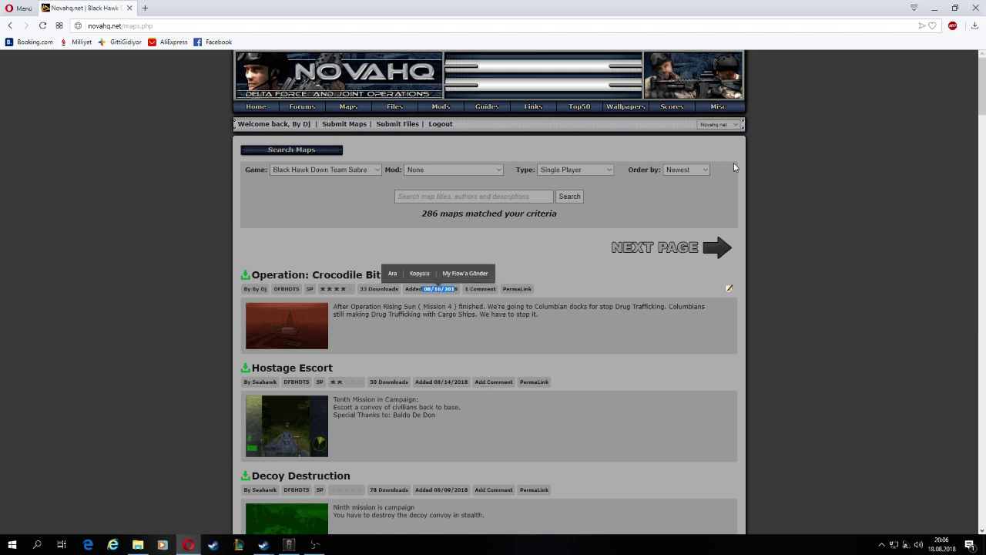
left_click(694, 169)
left_click(677, 197)
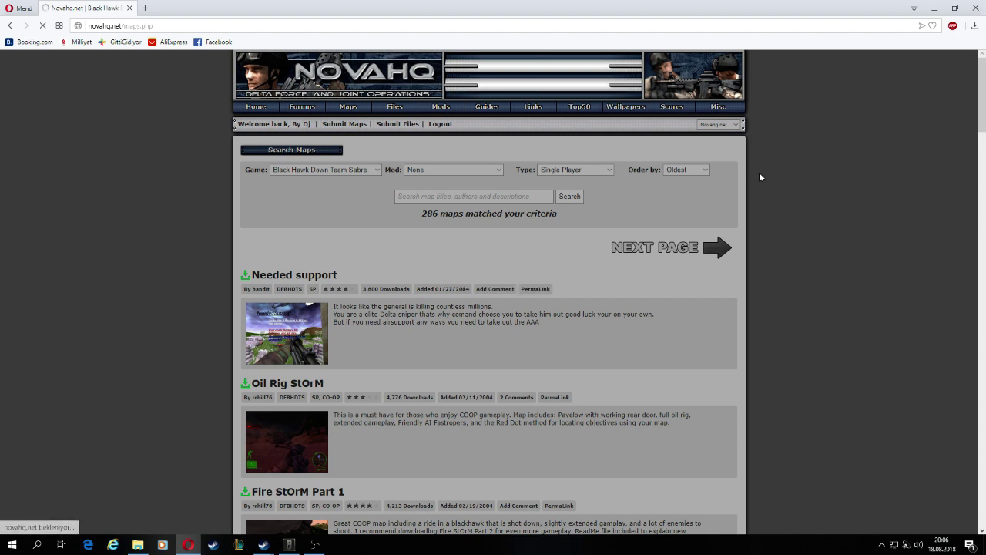
left_click(684, 169)
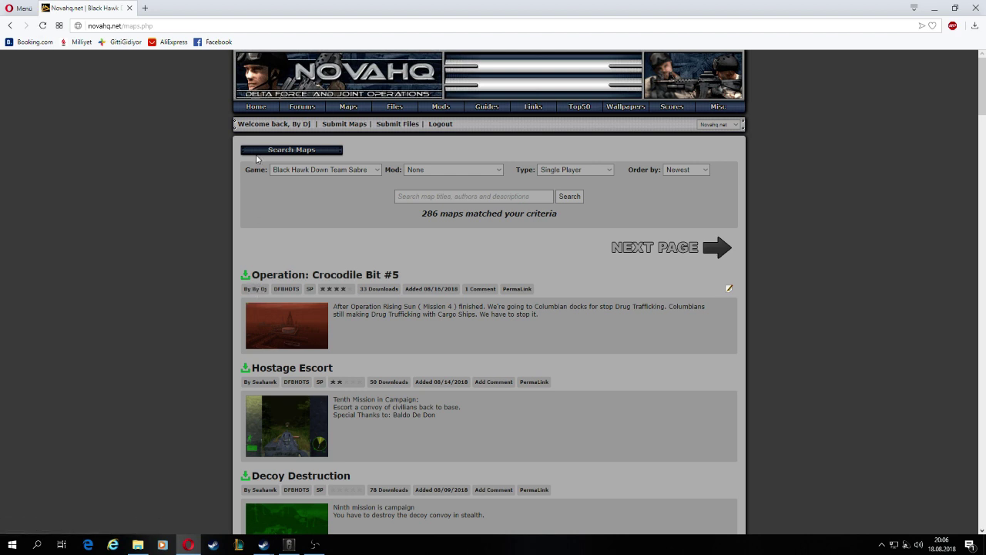
Step: List all maps by the author of Operation: Crocodile Bit #5, ordered by Newest
left_click(262, 290)
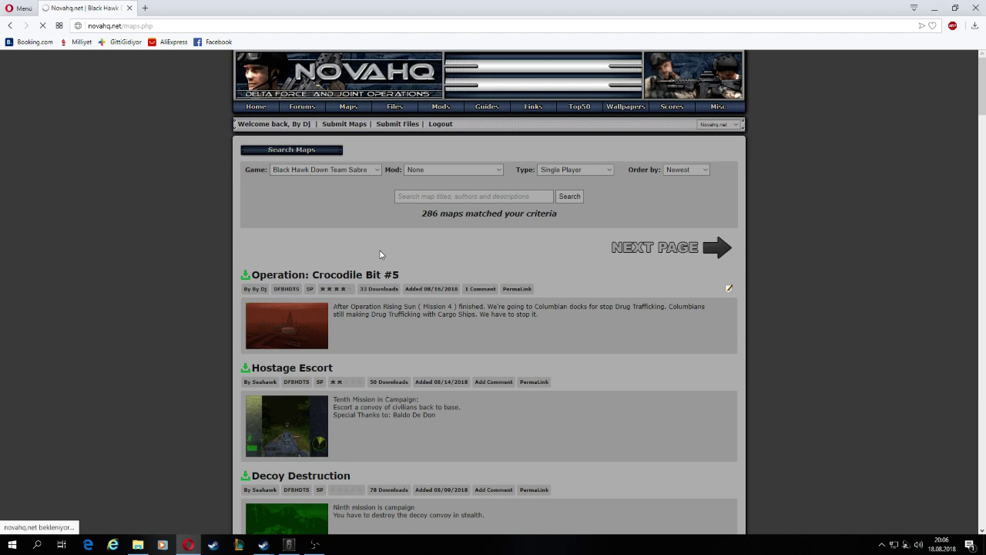
scroll(378, 248, "down", 3)
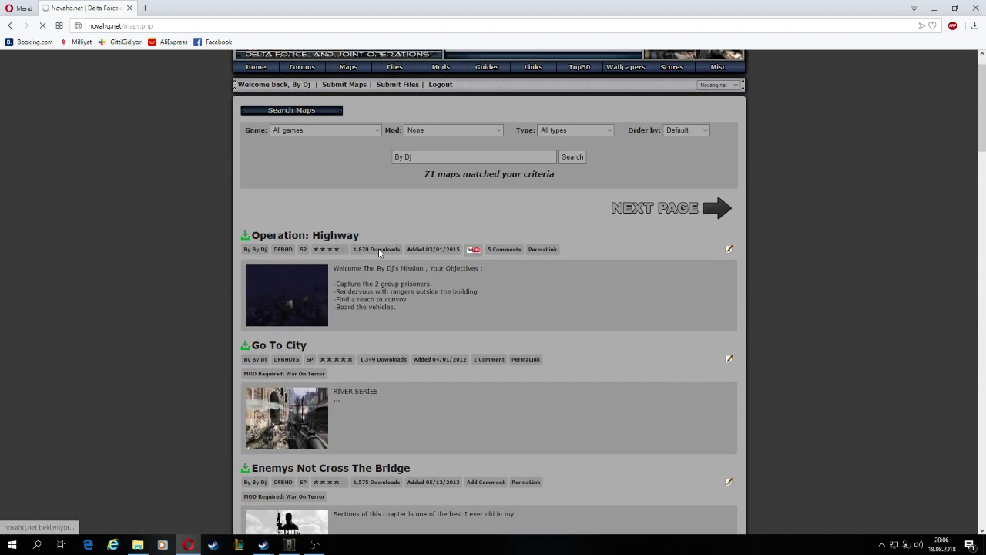
scroll(640, 159, "up", 2)
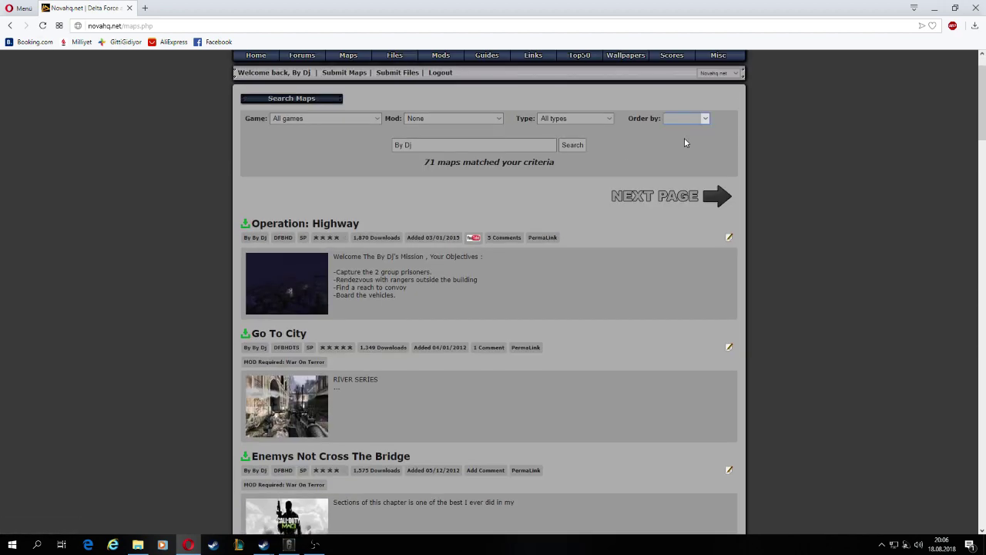
scroll(370, 149, "down", 2)
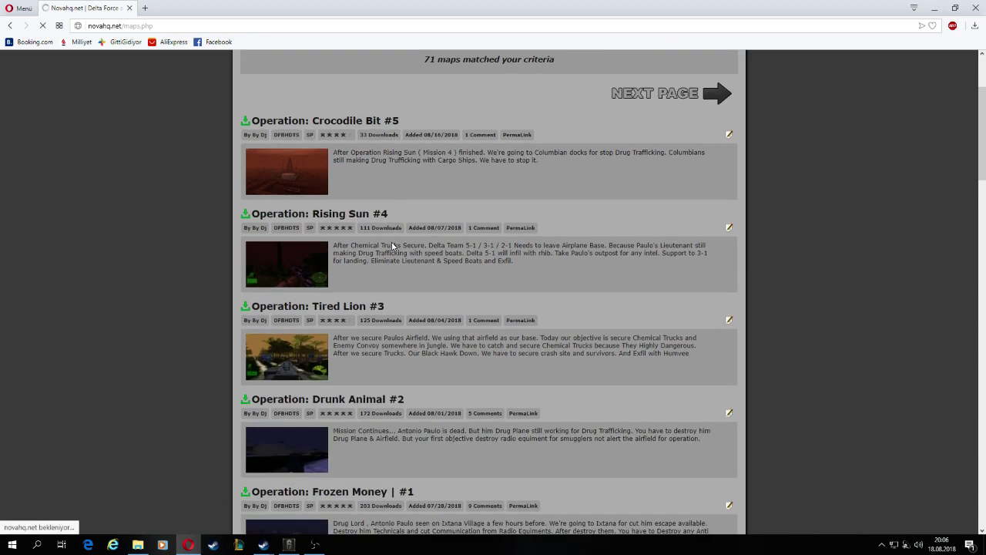
Step: Find the United Forces map in the author's list and download it
scroll(370, 148, "down", 5)
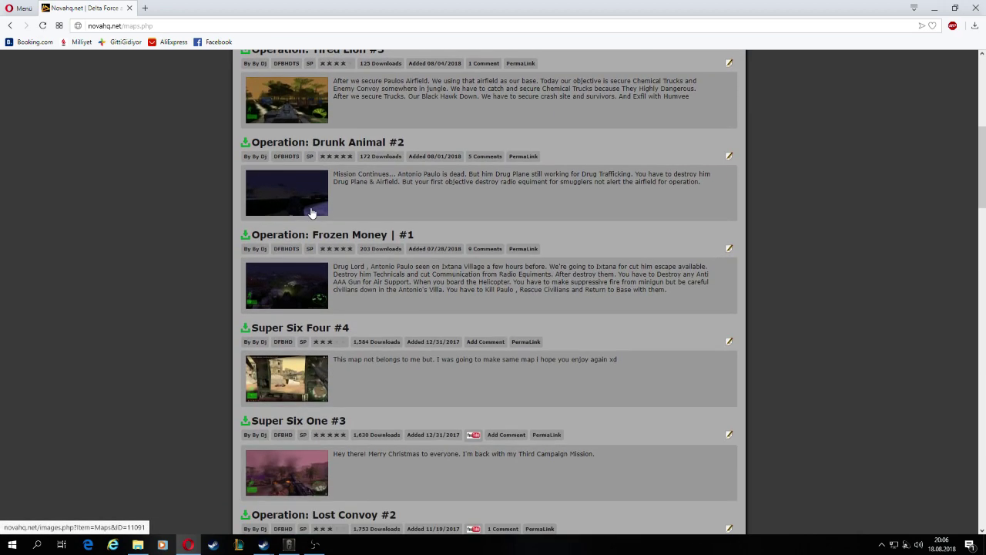
scroll(306, 231, "down", 3)
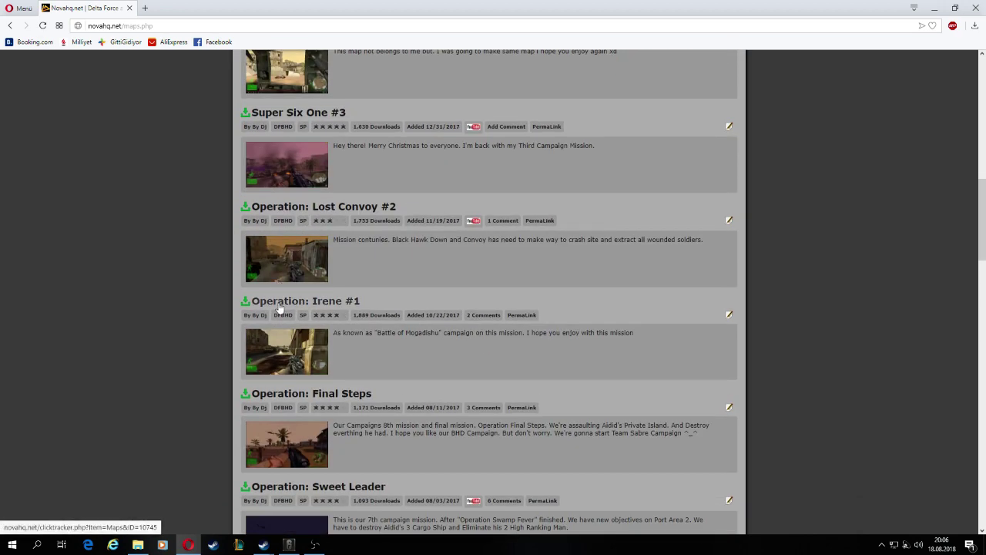
scroll(309, 231, "down", 1)
scroll(312, 177, "down", 3)
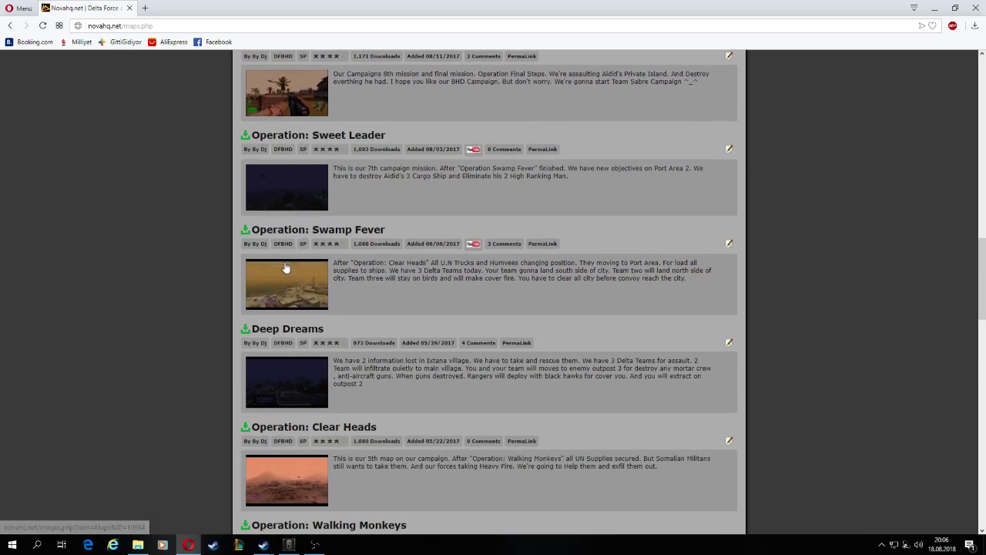
scroll(296, 266, "down", 7)
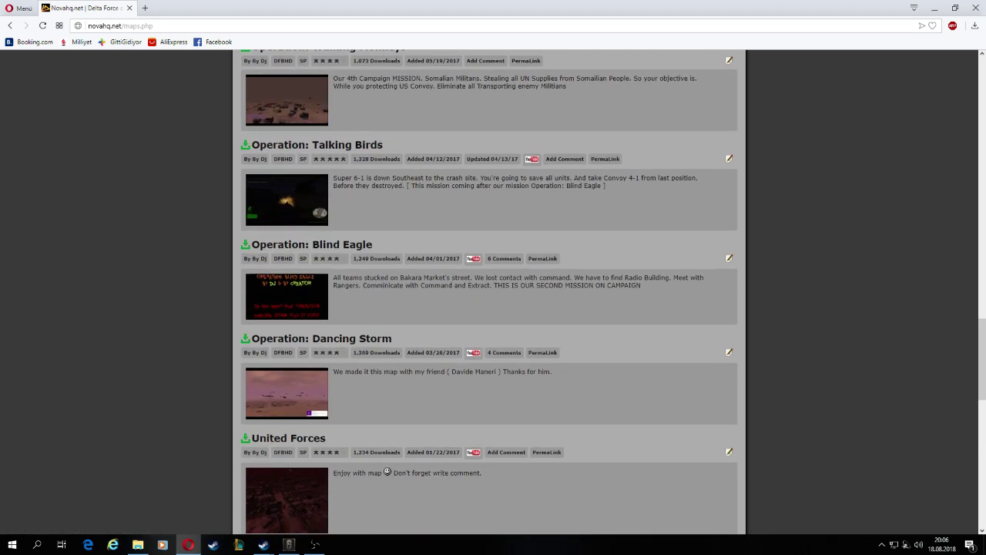
scroll(276, 320, "down", 2)
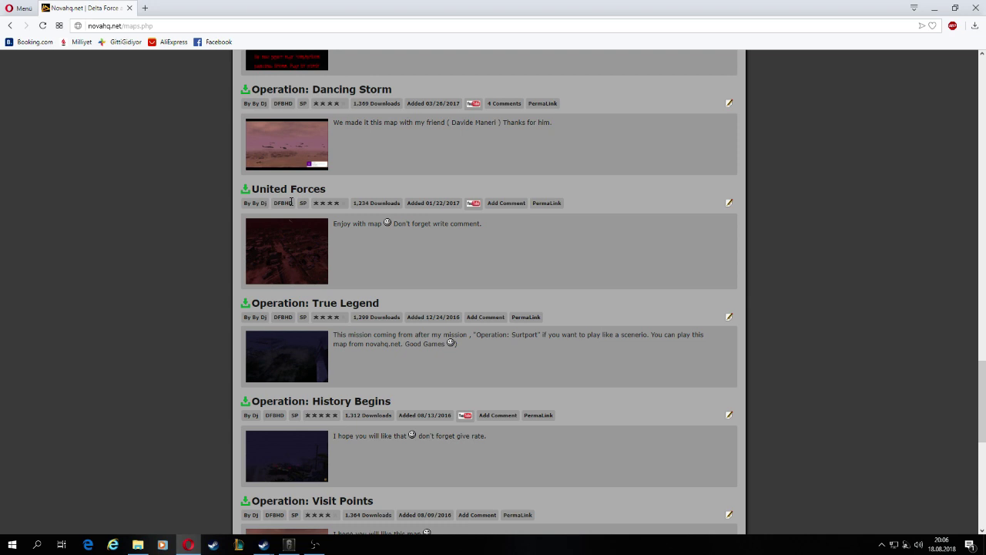
left_click(290, 192)
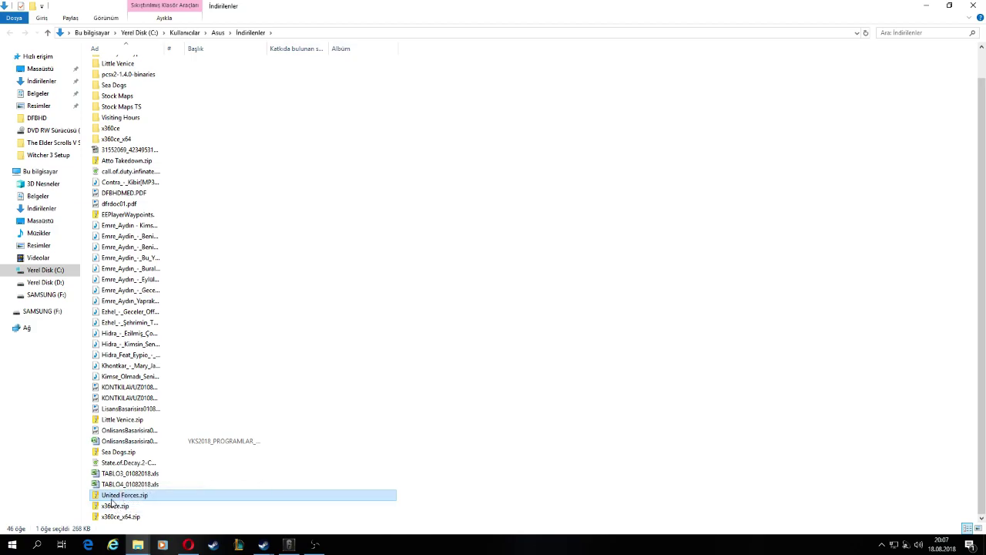
Step: Paste United Forces.zip from the downloads folder onto the desktop and place it in the free area near the middle
key("super+d")
key("ctrl+v")
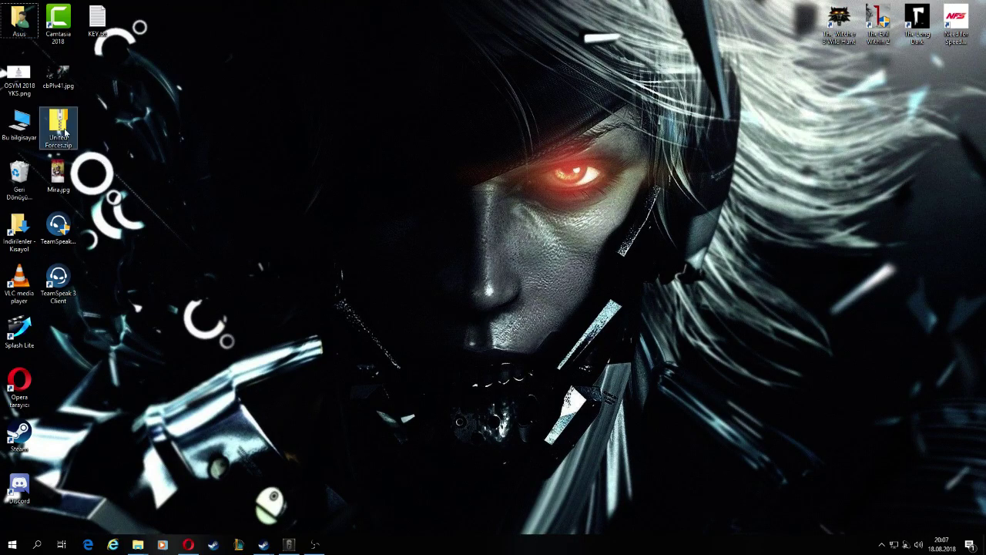
left_click_drag(61, 123, 454, 131)
Step: Extract United Forces.zip on the desktop, move the extracted folder beside the archive and open it
right_click(454, 131)
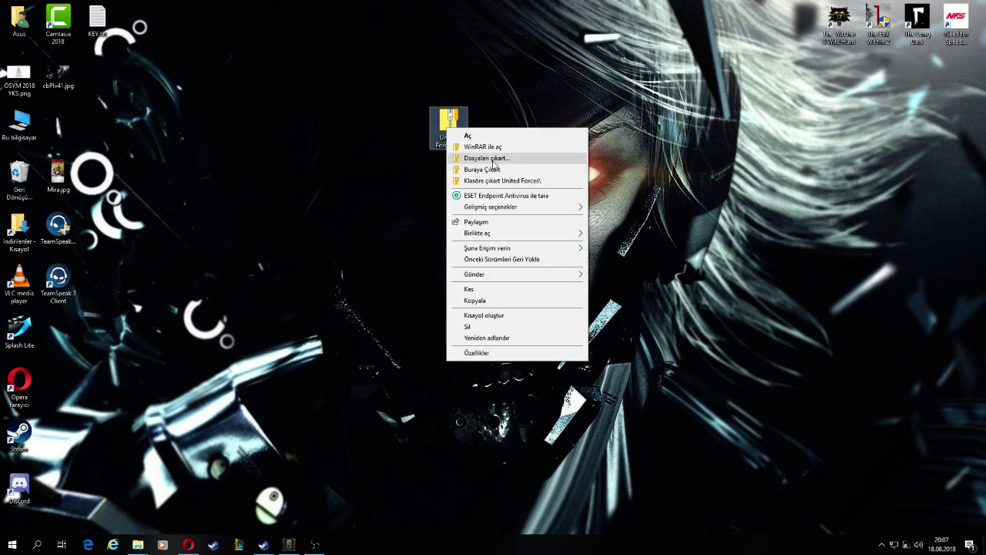
left_click(492, 163)
key("Escape")
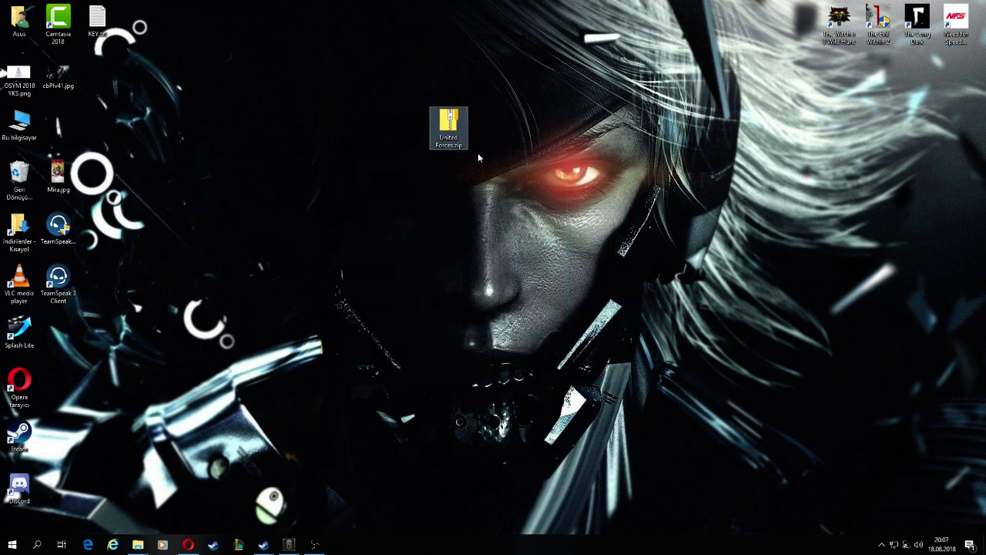
left_click_drag(75, 139, 416, 154)
double_click(408, 143)
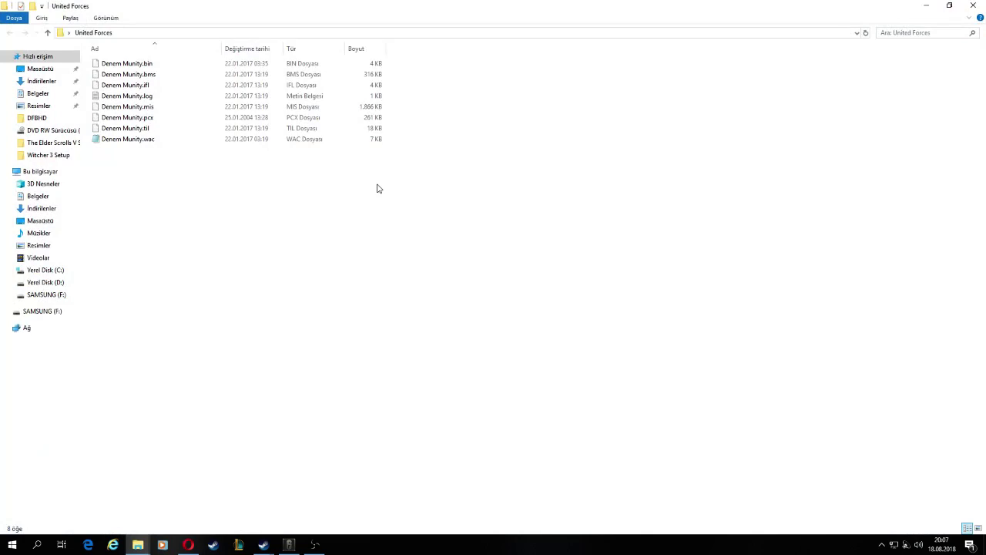
Step: Transfer all eight Denem Munity files from the United Forces folder into D:\Games\DFBHD
left_click_drag(224, 156, 135, 143)
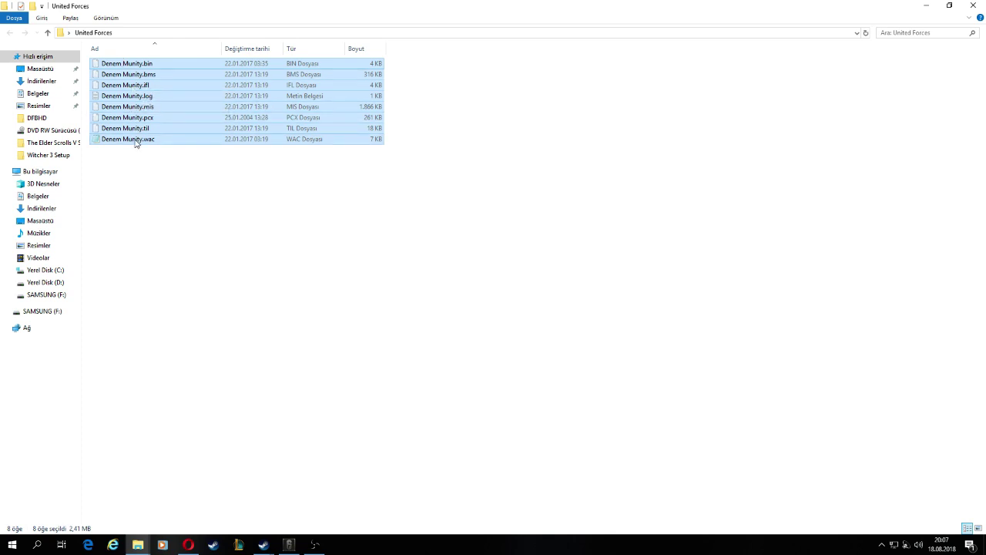
left_click(45, 282)
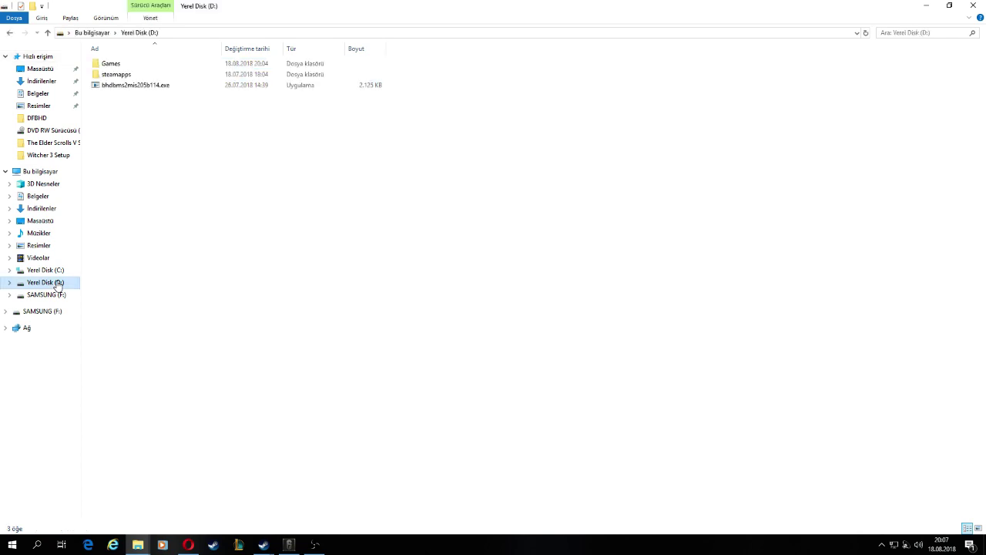
double_click(128, 66)
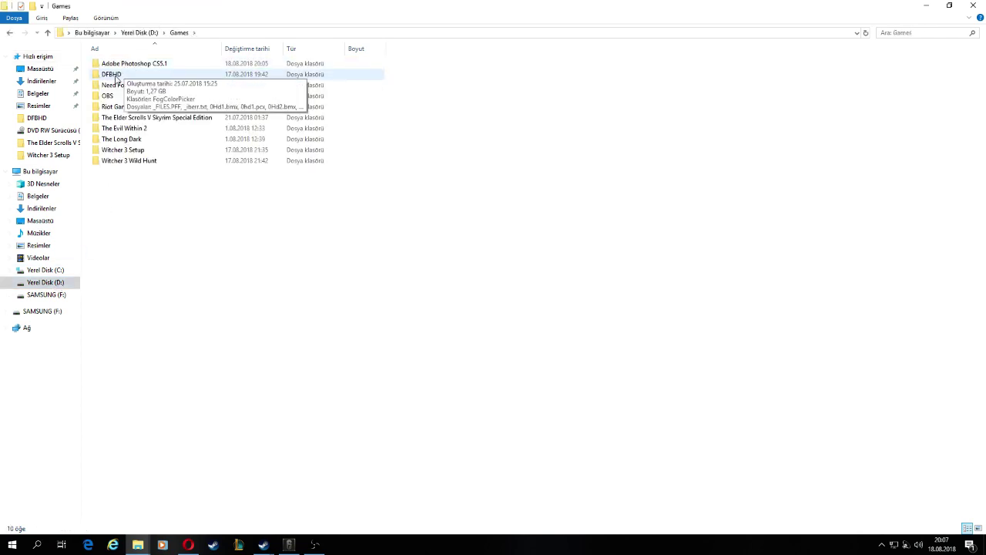
left_click(113, 76)
double_click(112, 76)
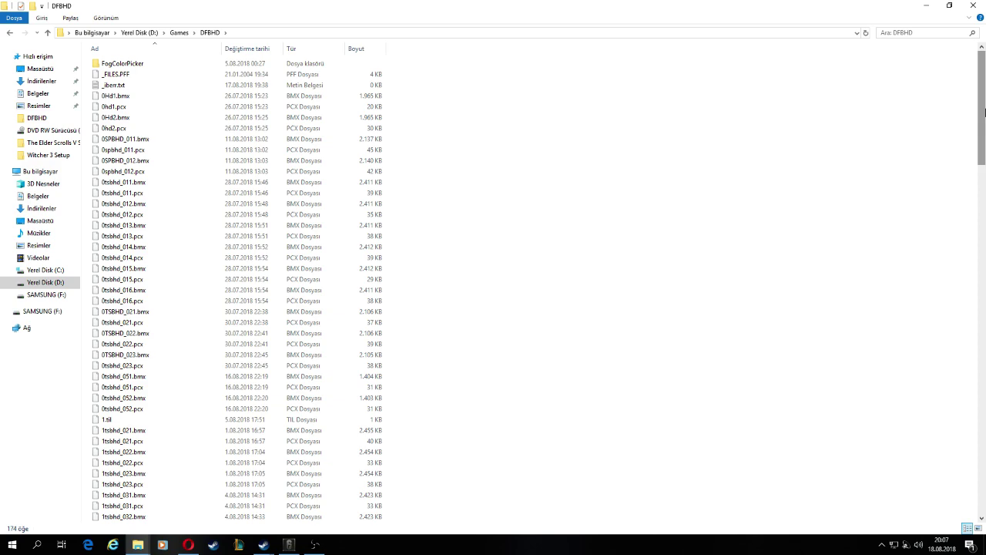
left_click_drag(981, 101, 975, 288)
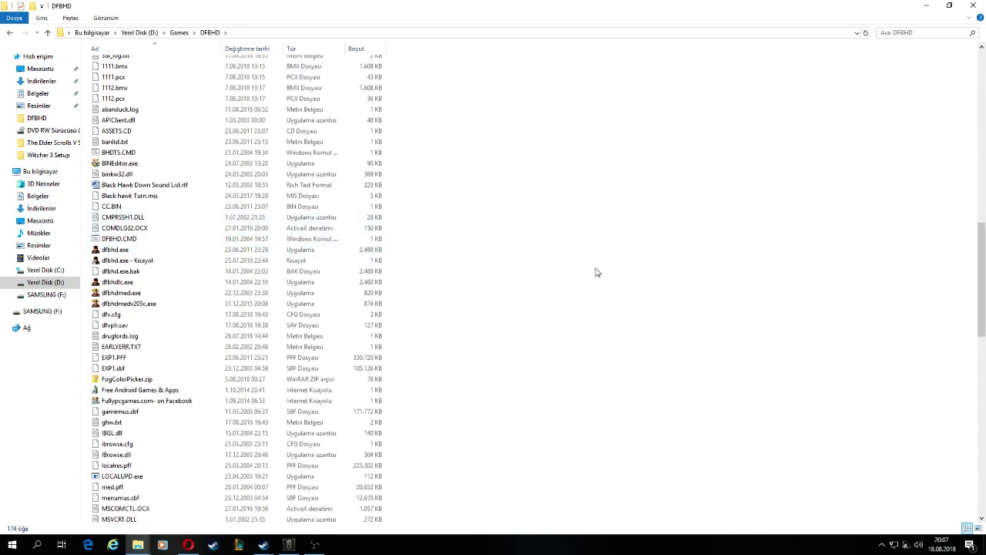
right_click(604, 337)
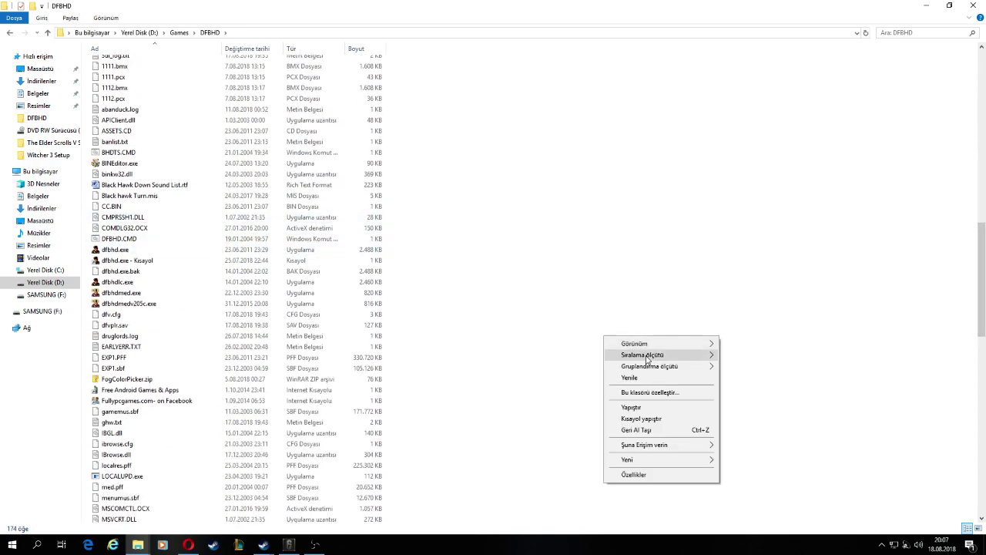
left_click(634, 406)
scroll(272, 293, "down", 1)
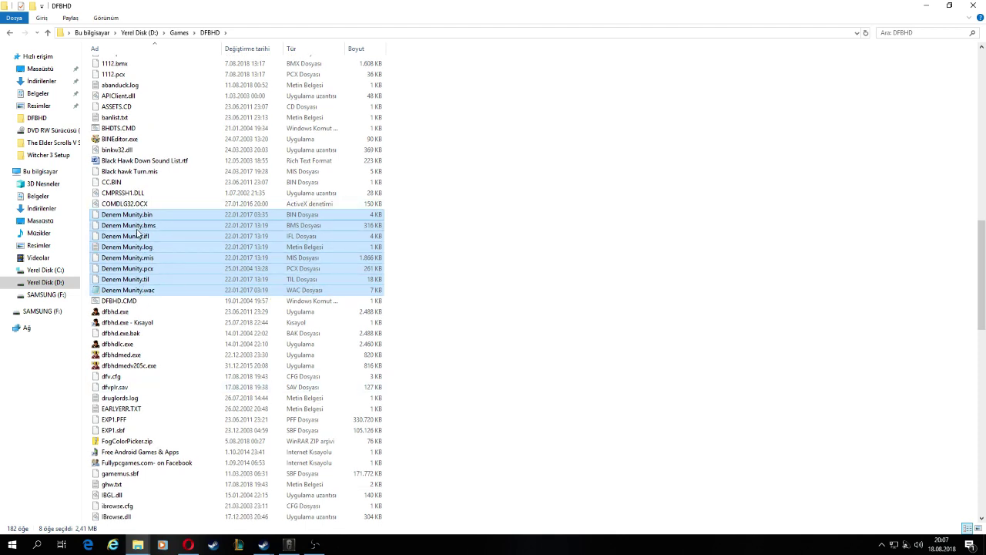
Step: Delete the existing dfbhd.exe shortcut from the DFBHD folder and create a new shortcut to dfbhd.exe
left_click(112, 322)
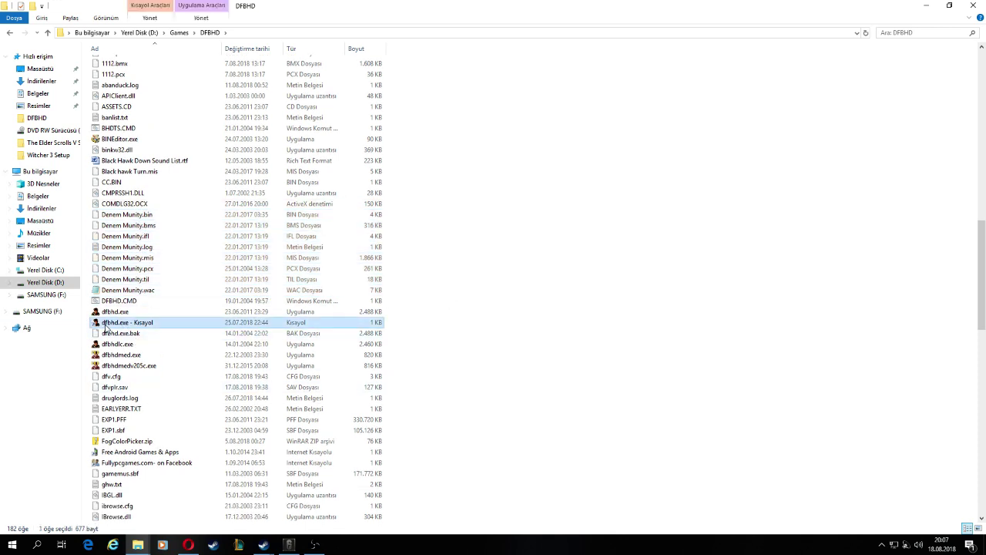
key("Delete")
left_click(116, 291)
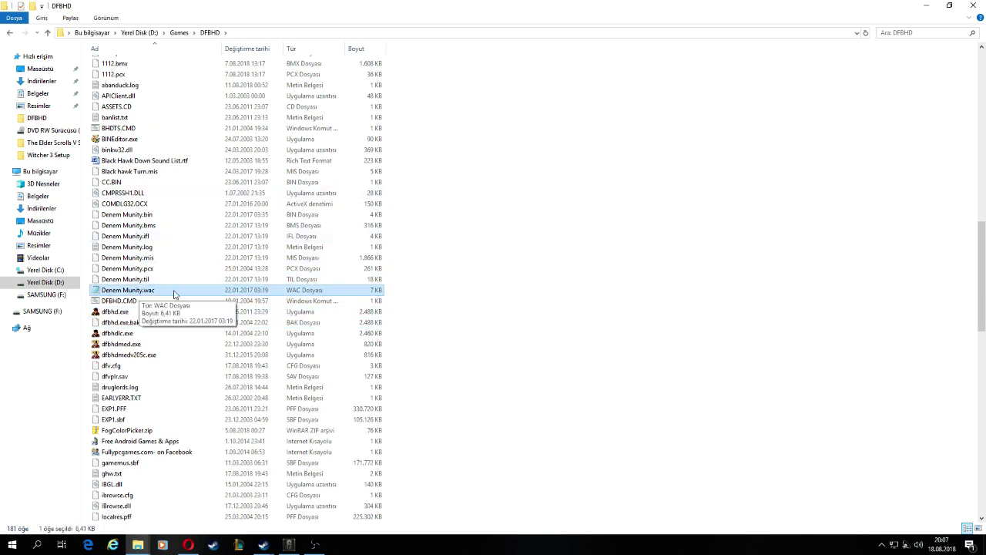
left_click(119, 313)
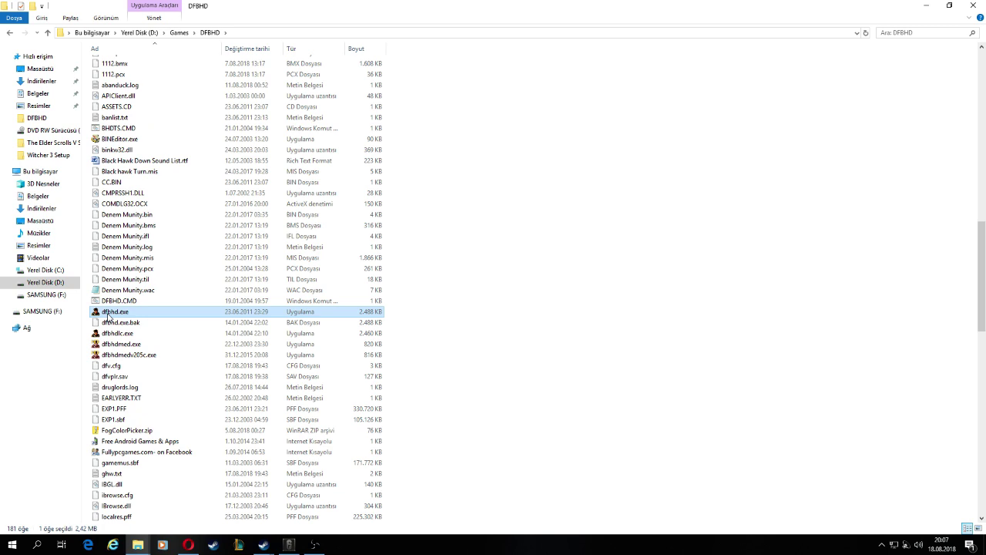
right_click(108, 315)
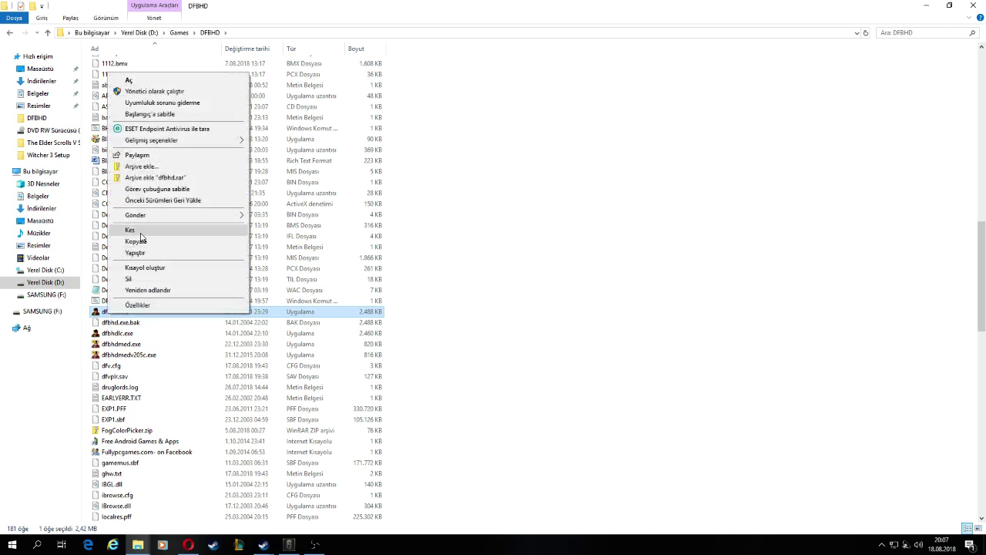
left_click(140, 268)
scroll(156, 342, "down", 20)
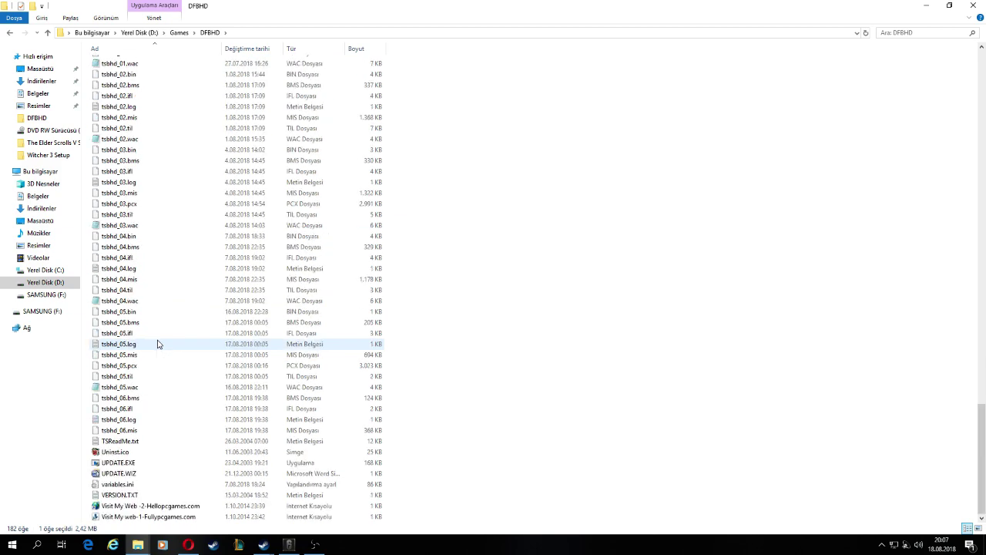
Step: Append the /d parameter to the target of the dfbhd.exe shortcut in the DFBHD folder and apply the change
scroll(174, 384, "up", 20)
key("d")
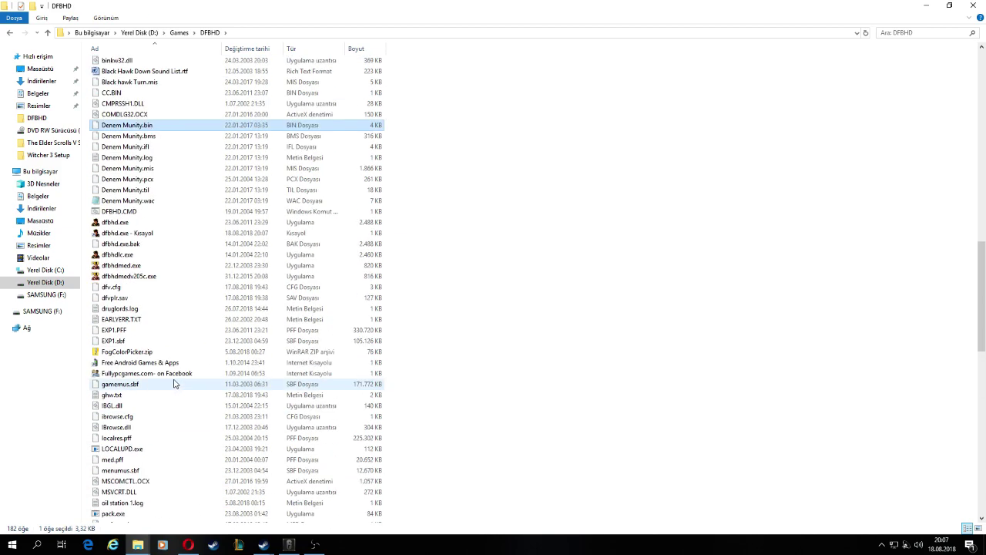
left_click(106, 235)
right_click(105, 238)
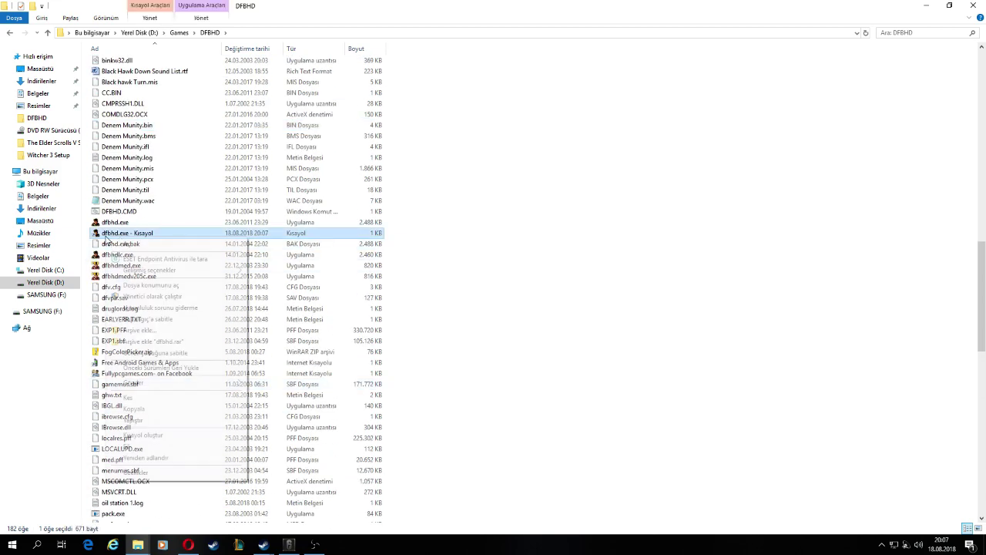
left_click(154, 471)
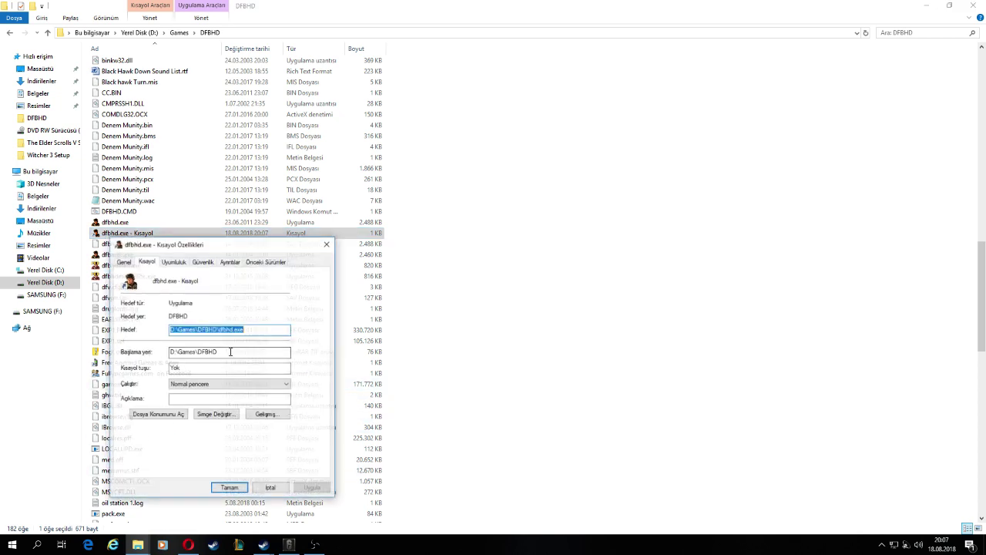
left_click(260, 329)
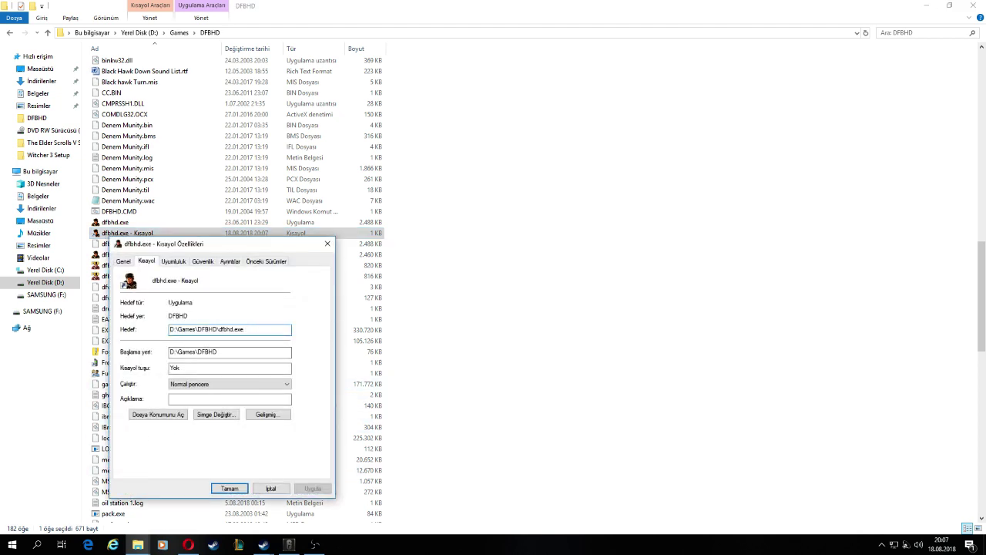
type("/B")
left_click_drag(255, 246, 380, 212)
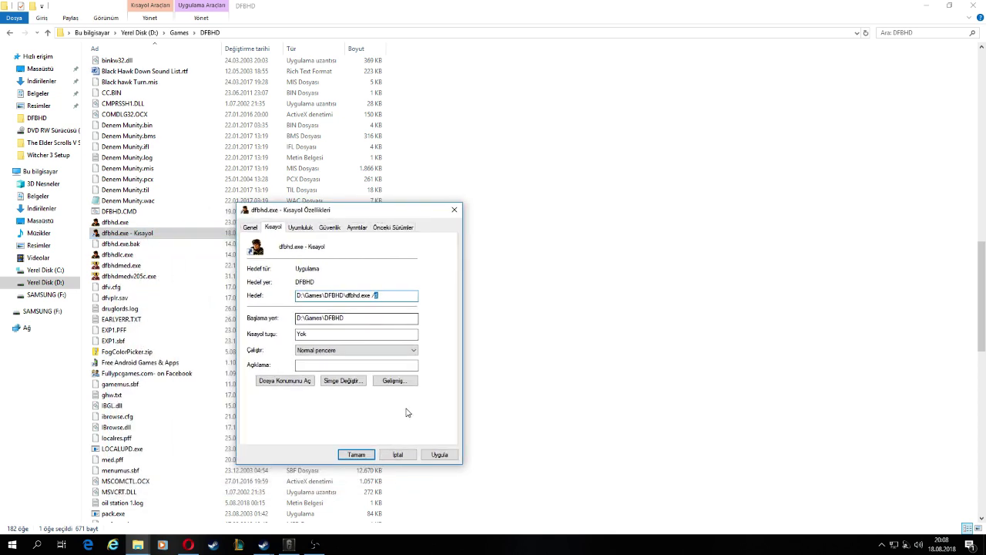
left_click(439, 455)
left_click(356, 455)
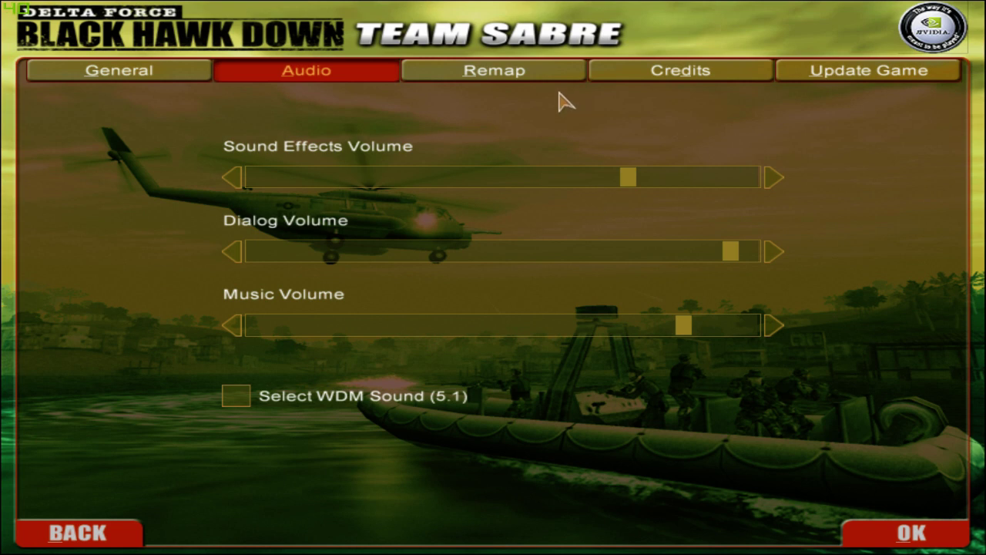
Step: Lower the game's sound effects, dialog and music volumes to slightly above half and save the audio options
left_click(530, 177)
left_click(544, 250)
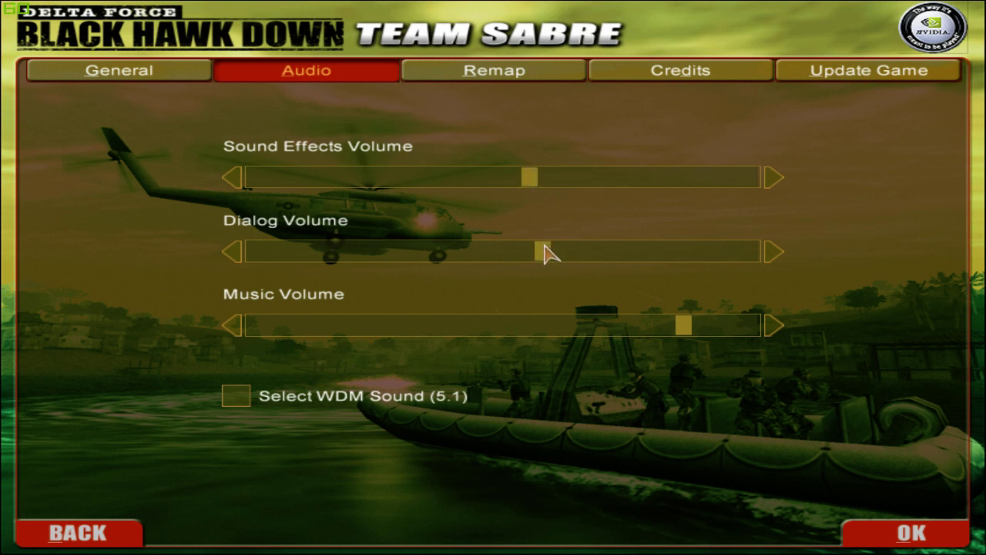
left_click(566, 326)
left_click(909, 535)
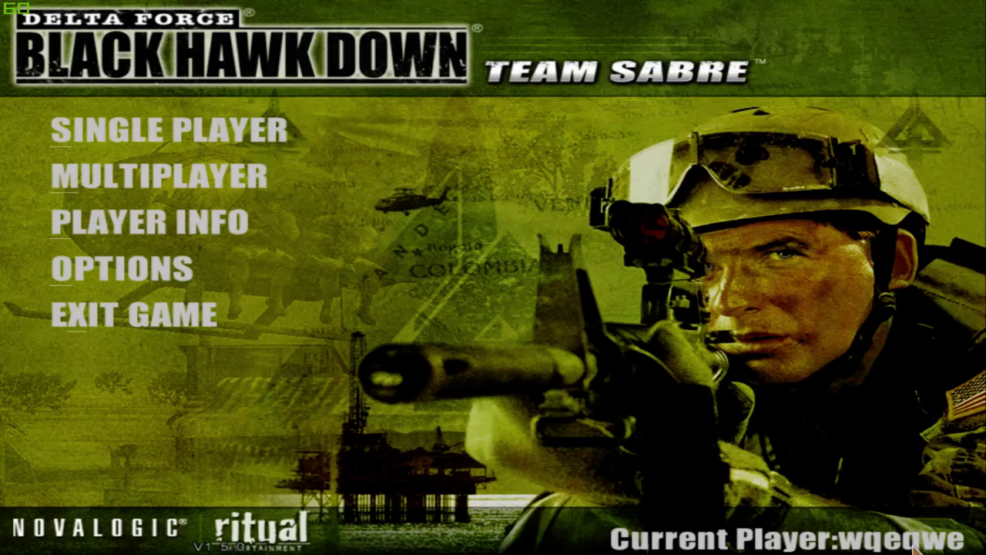
Step: View the United Forces briefing among the single-player instant action missions and close the game
left_click(71, 144)
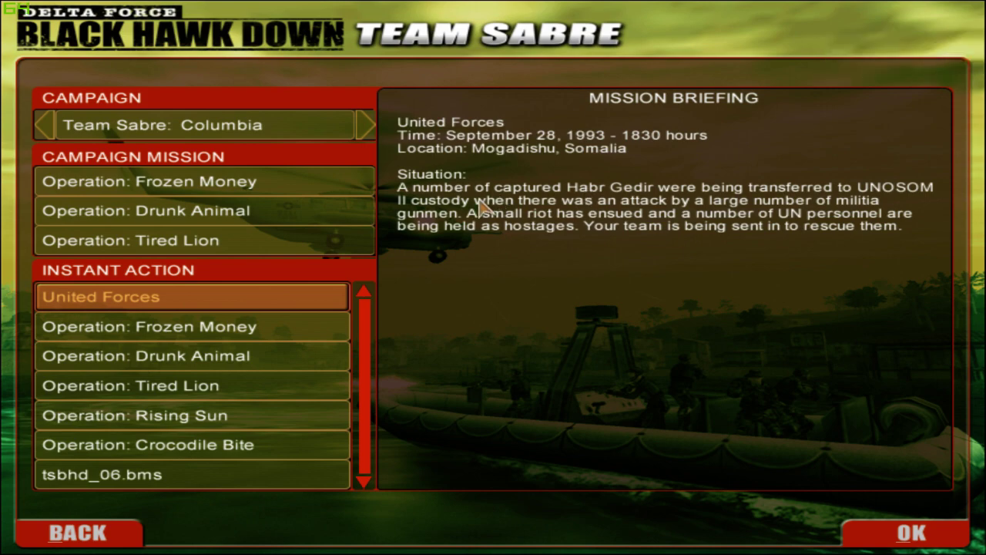
key("Escape")
key("Return")
key("Escape")
key("alt+Tab")
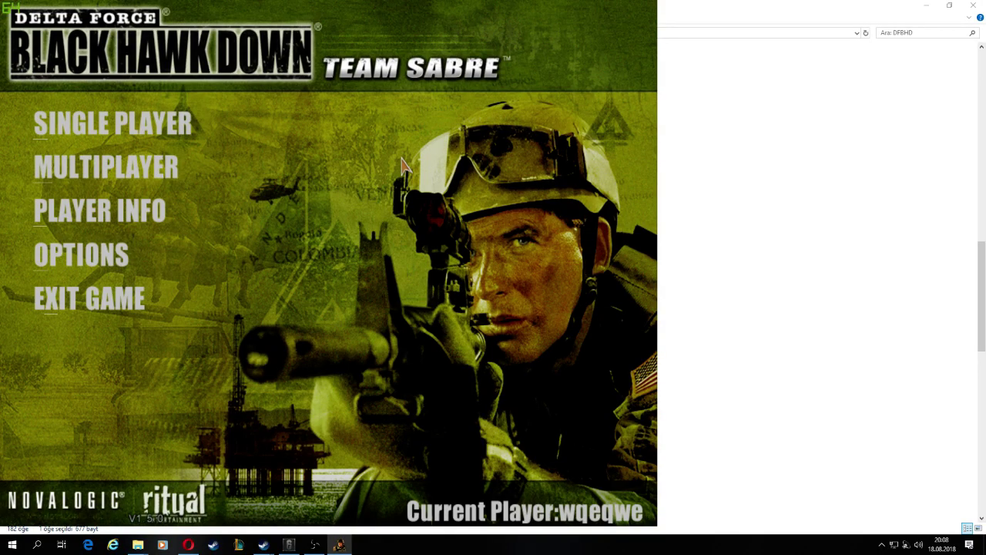
key("alt+F4")
Step: Remove the /d parameter from the dfbhd.exe shortcut's target and apply the change
right_click(140, 232)
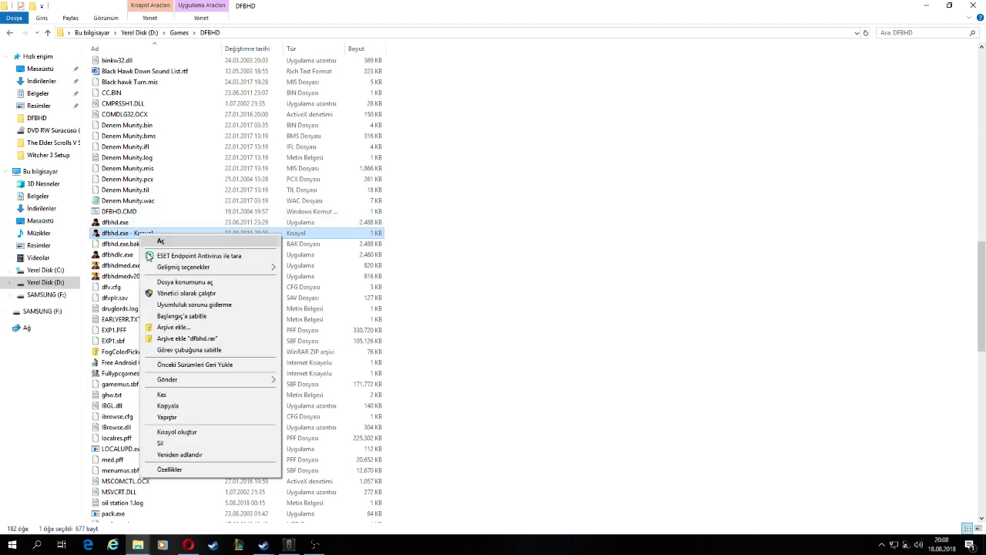
left_click(172, 474)
key("End")
key("BackSpace")
key("BackSpace")
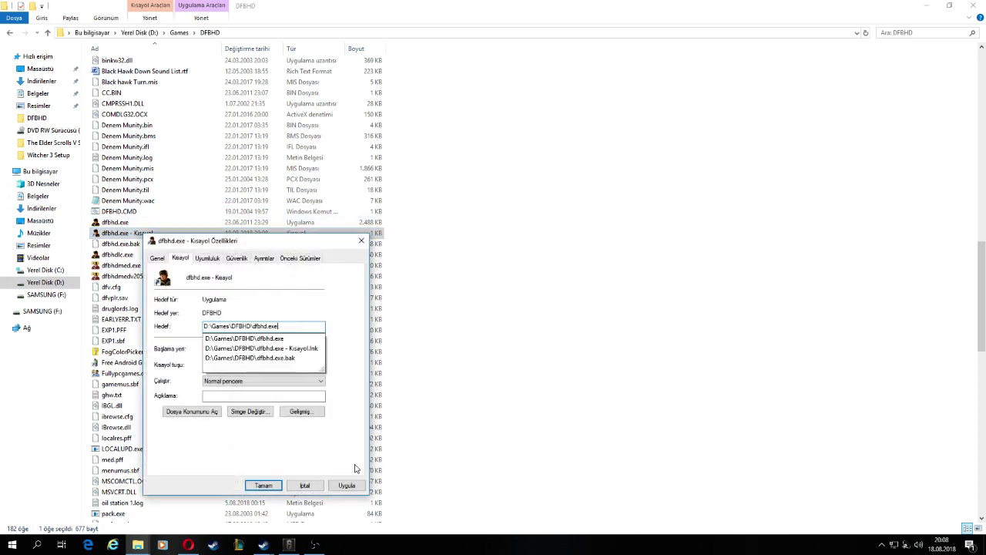
left_click(348, 486)
left_click(262, 485)
Step: Start the game from the shortcut, check the Denem Munity.bms instant action entry and exit the game
key("Return")
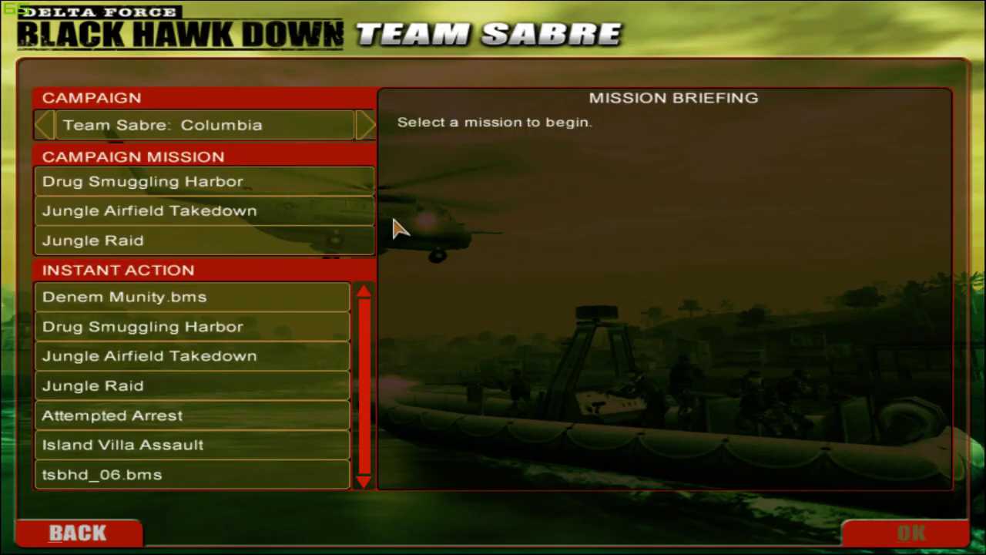
left_click(221, 294)
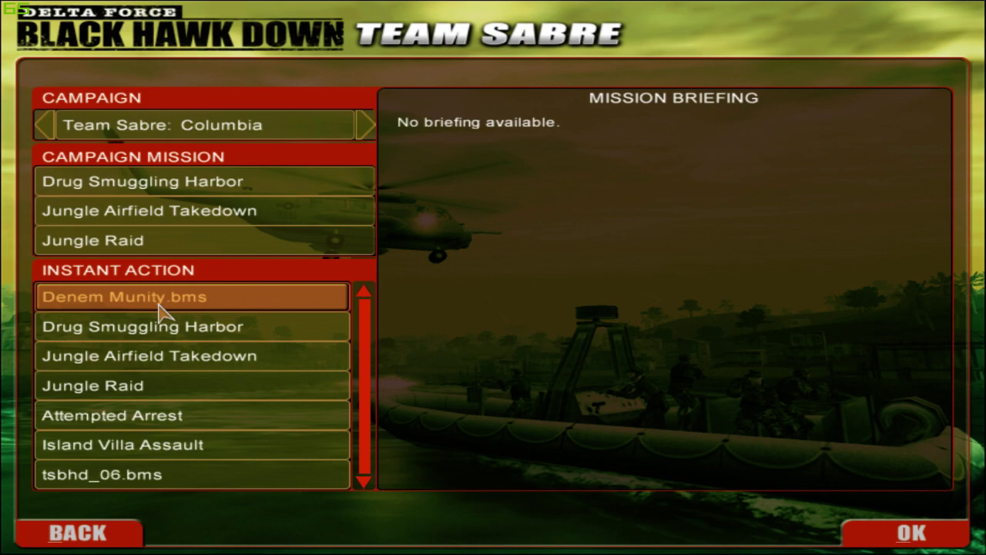
key("Escape")
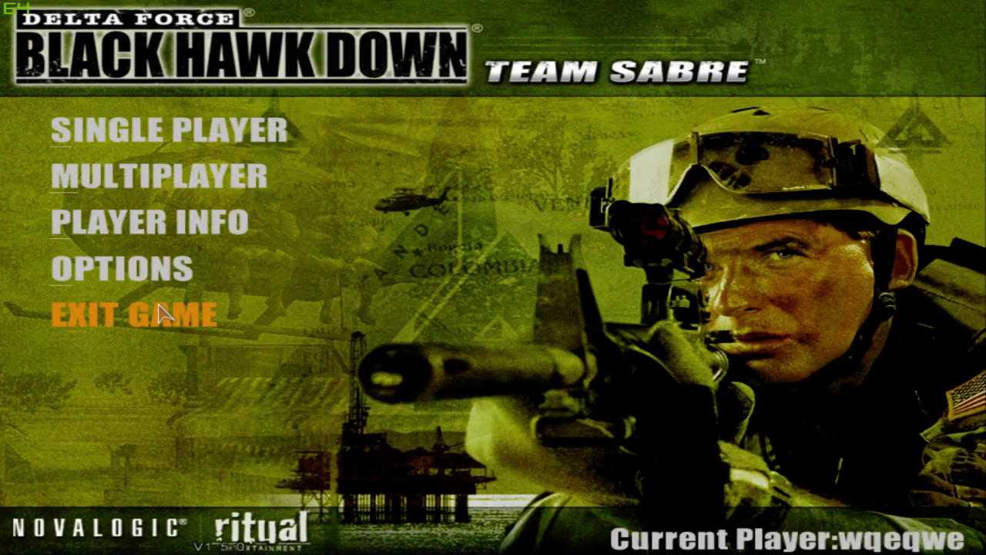
left_click(160, 314)
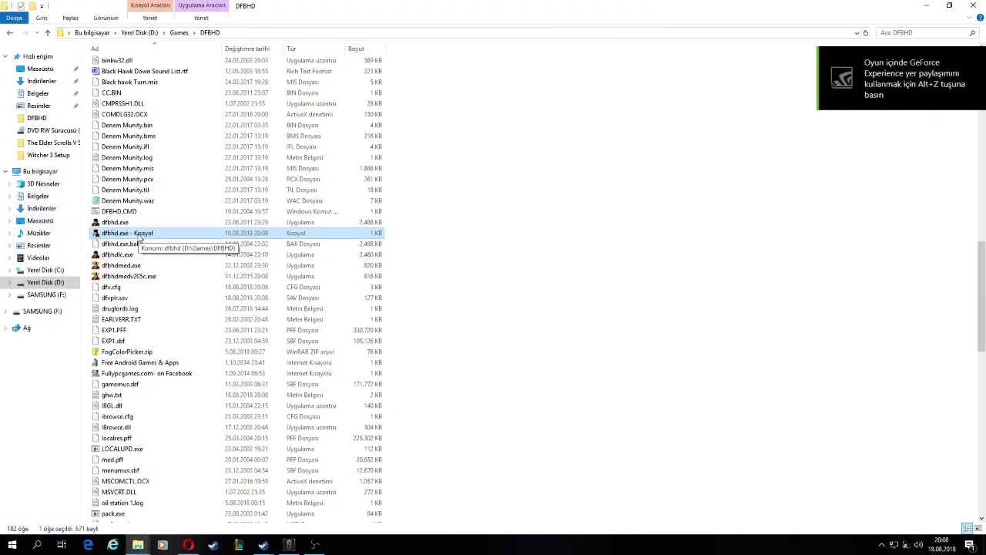
Step: Add the /d parameter back to the dfbhd.exe shortcut's target, save it and start the game from the shortcut
right_click(136, 232)
left_click(182, 471)
key("End")
type("/w")
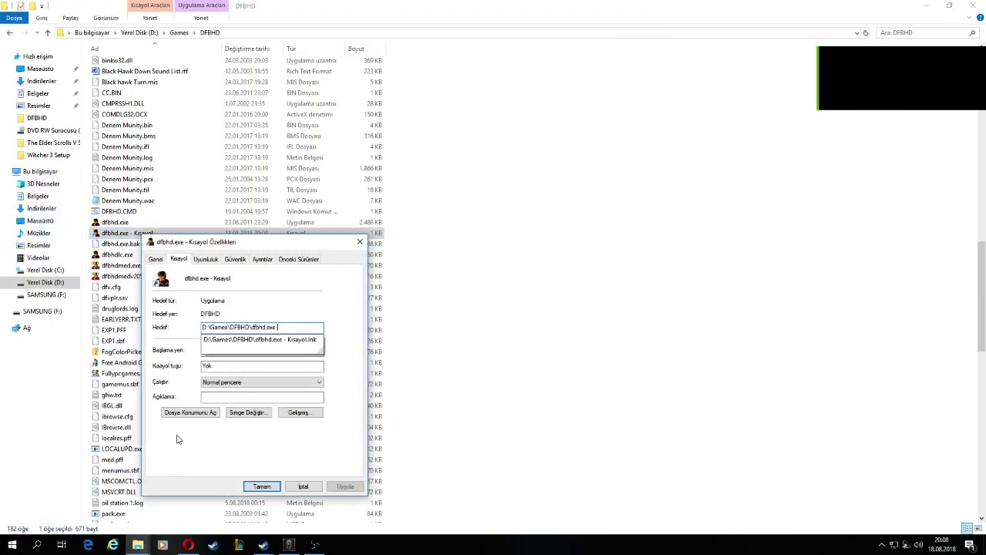
key("Return")
key("Return")
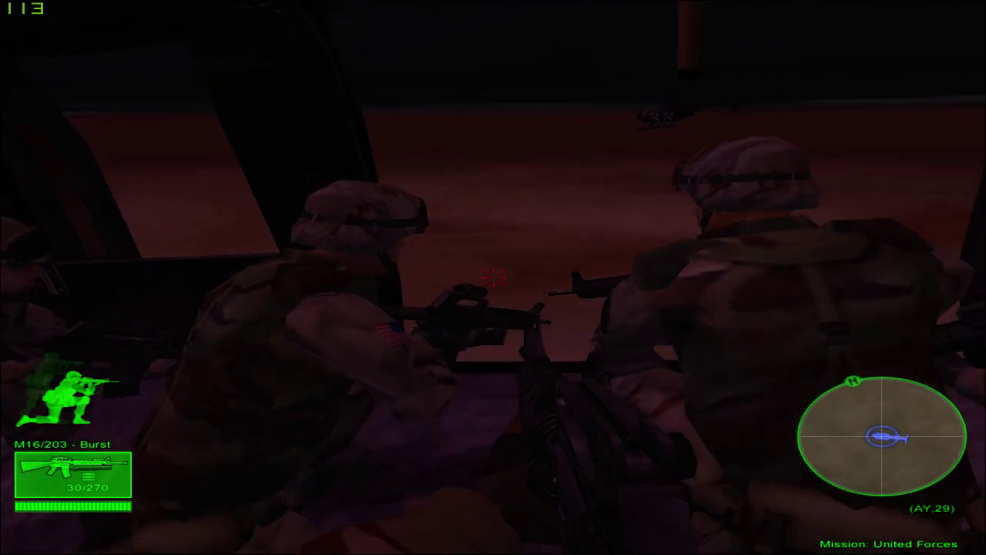
Step: Examine the United Forces mission orders and the full mission map at different zoom levels, closing both views
key("o")
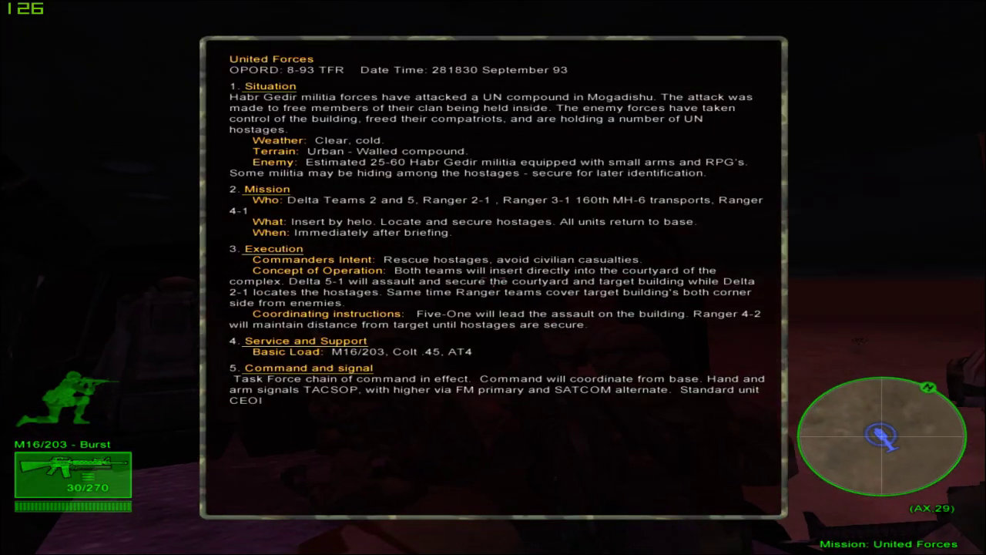
key("o")
key("m")
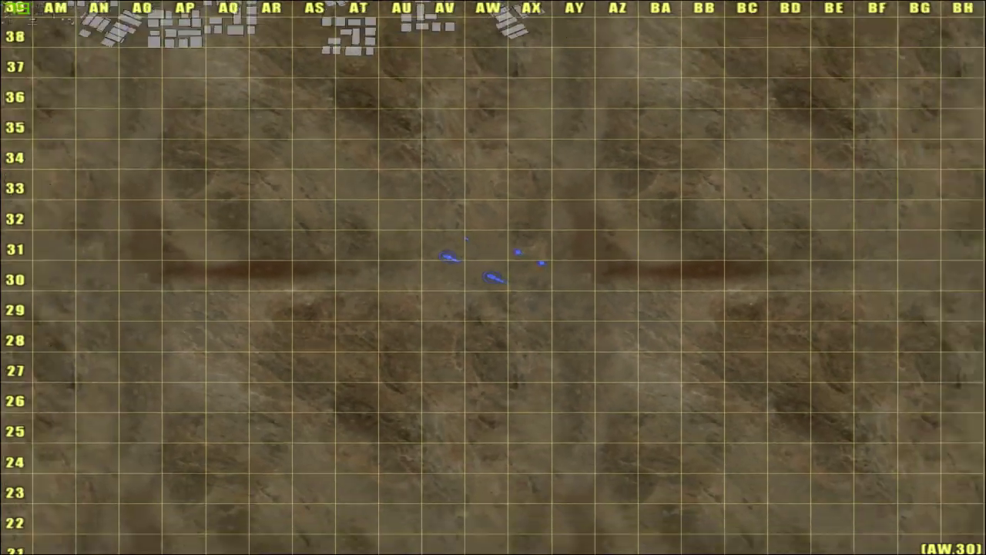
scroll(493, 266, "down", 6)
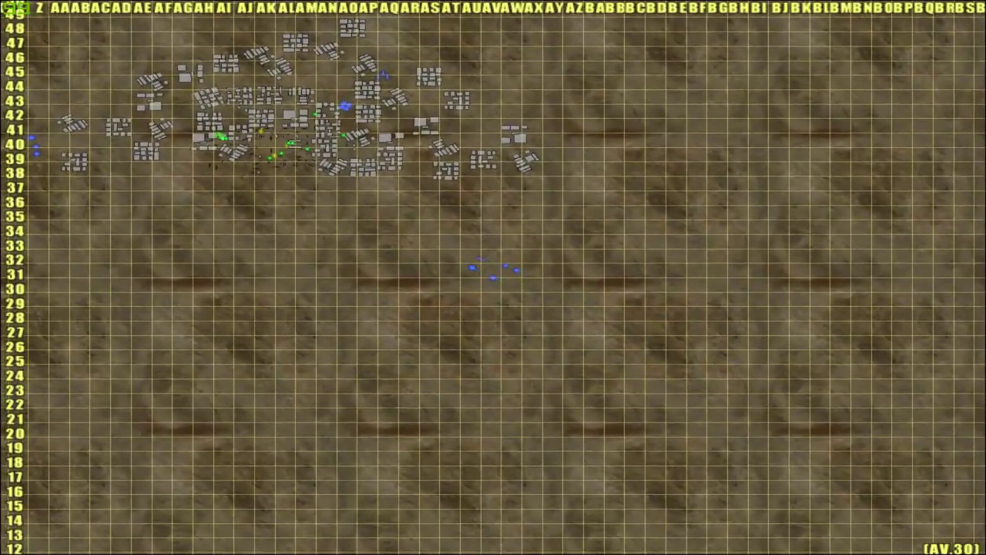
scroll(493, 265, "up", 5)
key("m")
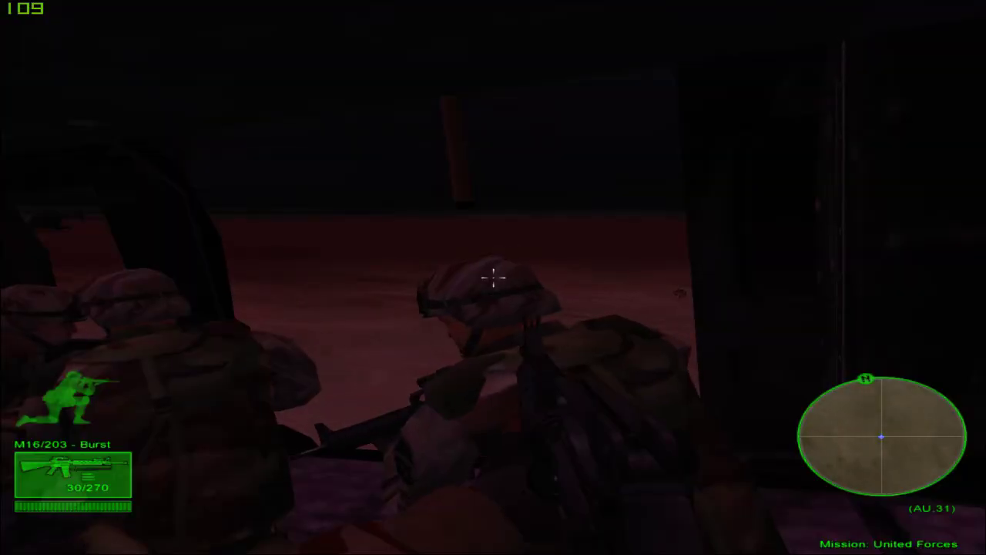